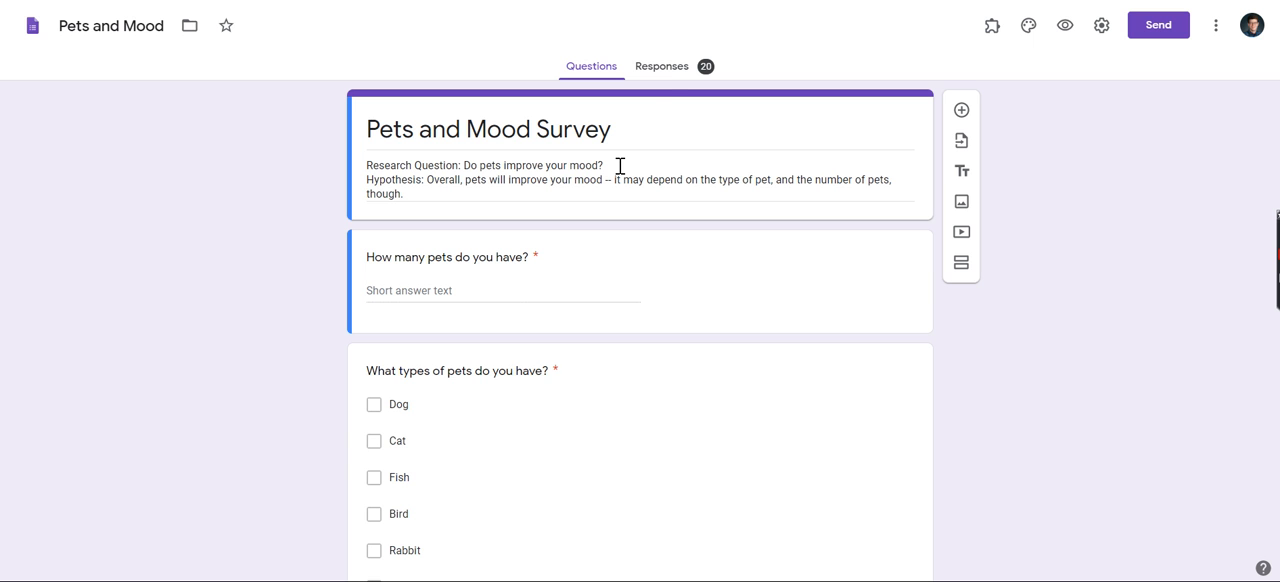
Review the summary charts of the survey responses for each question in the Pets and Mood form.
click(666, 70)
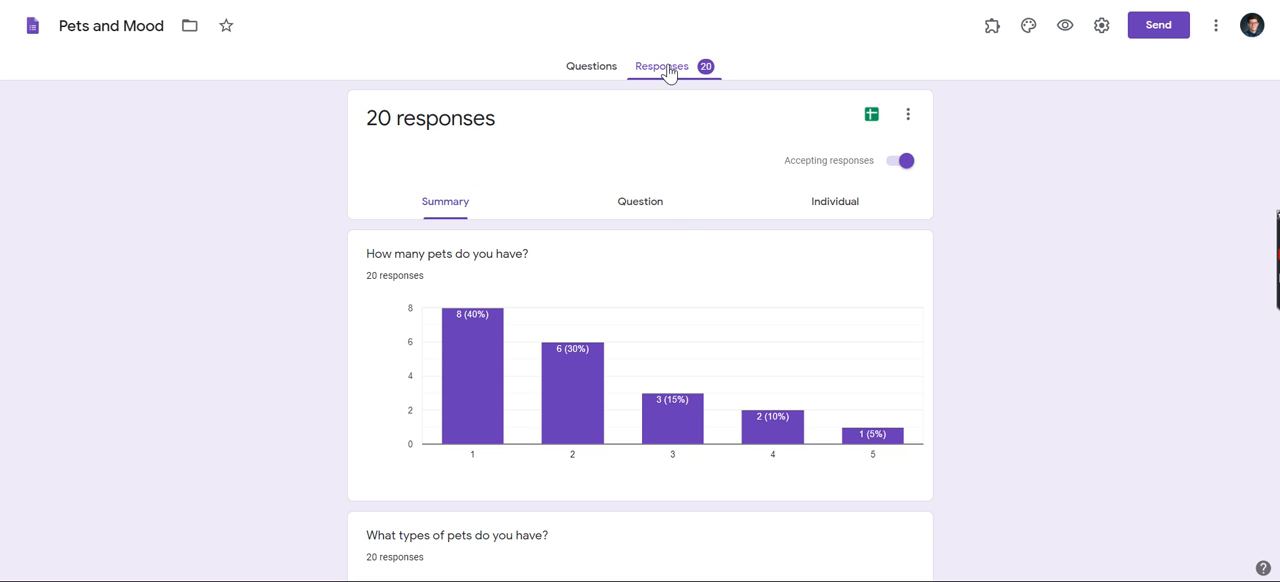
scroll(840, 305, down, 2)
scroll(840, 305, down, 10)
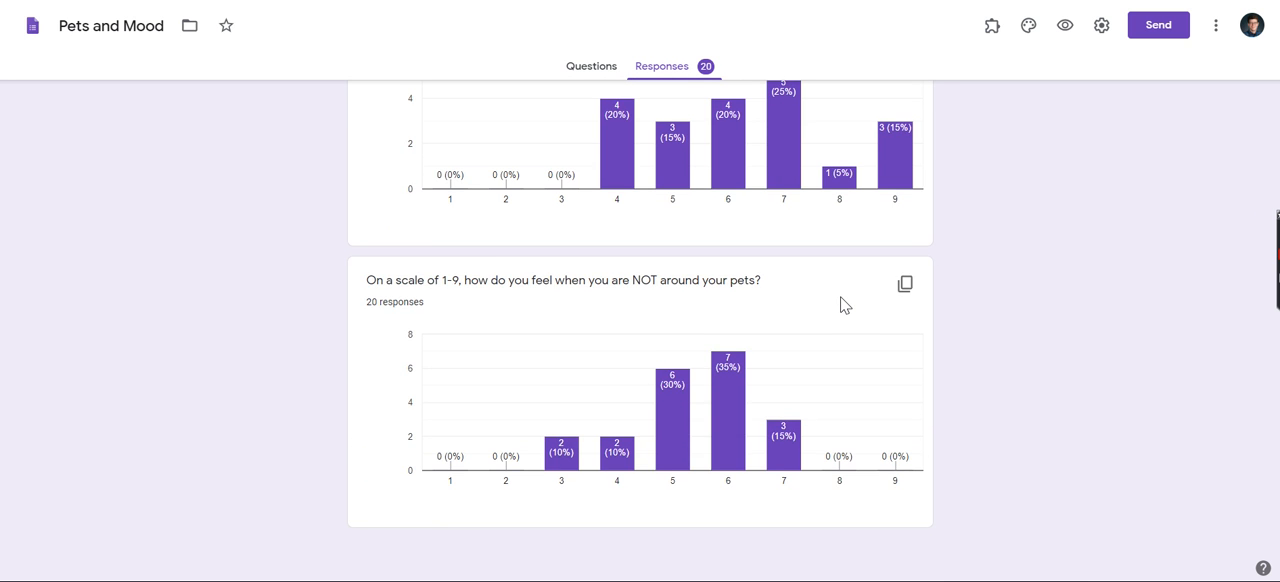
scroll(840, 305, up, 10)
scroll(840, 305, up, 4)
scroll(840, 305, down, 3)
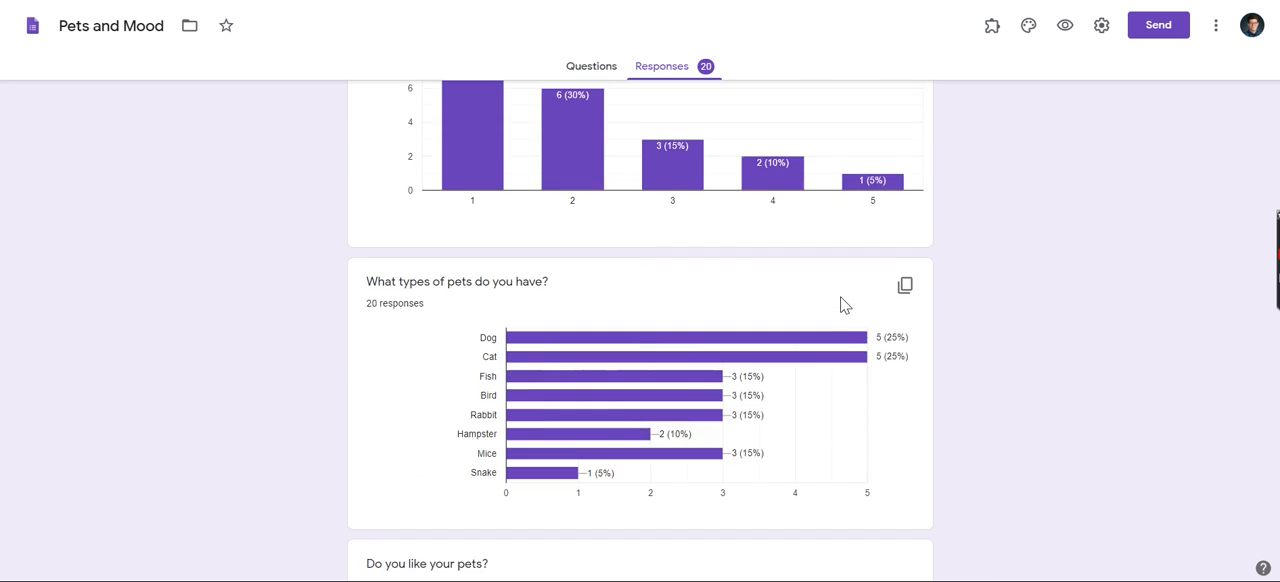
scroll(840, 305, down, 3)
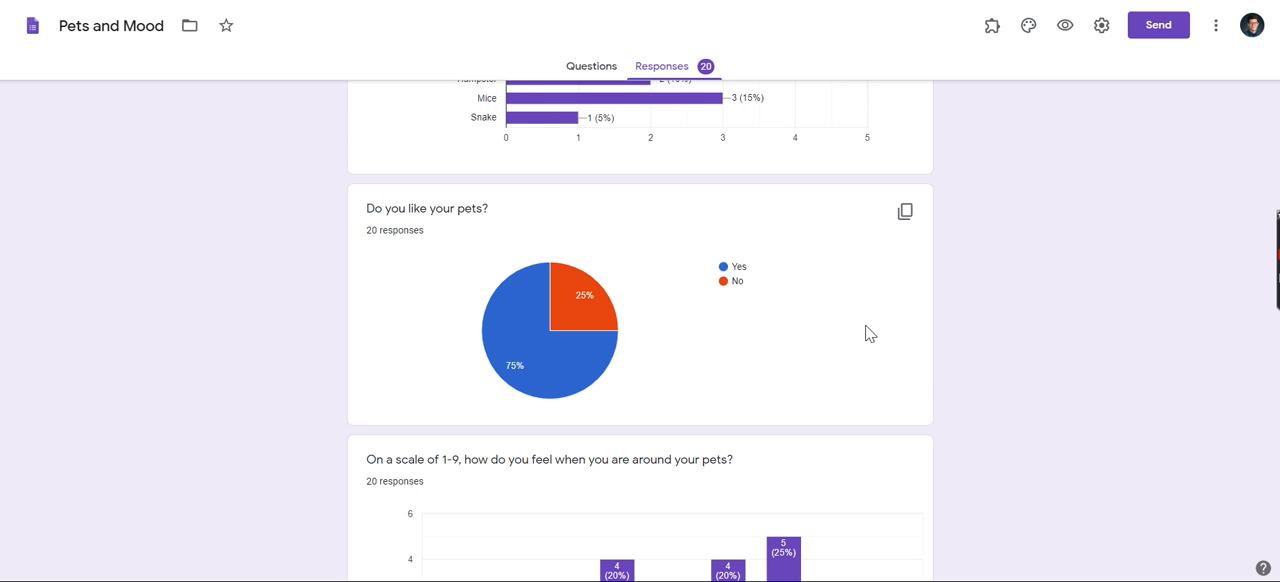
scroll(868, 333, up, 6)
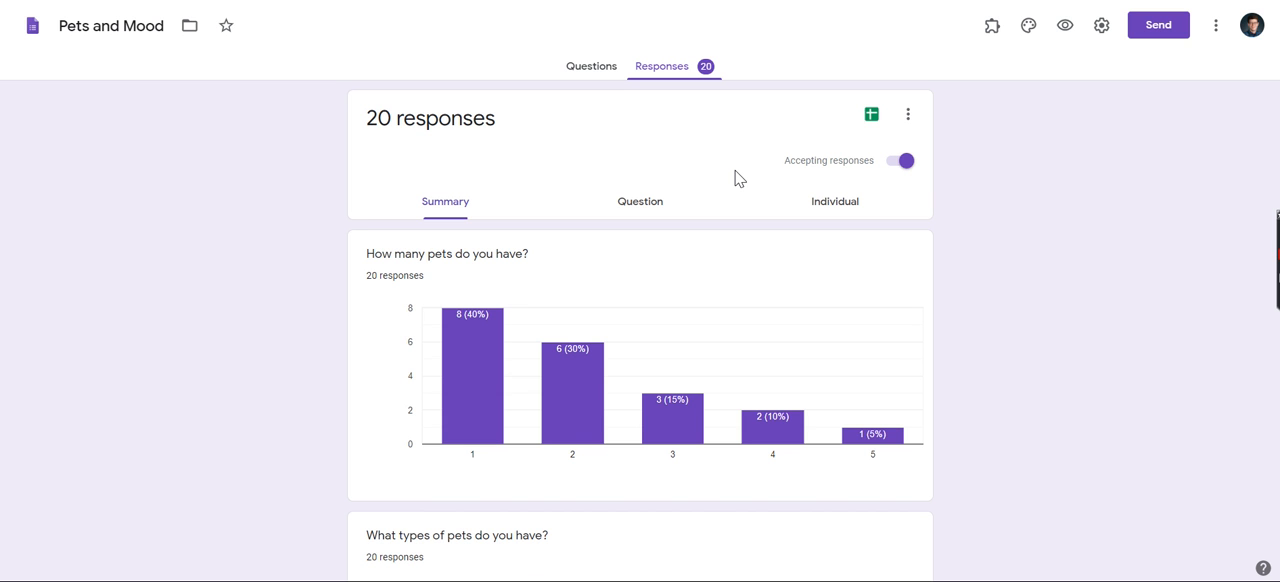
Open the form's responses in Google Sheets and compare the question headers in B1 to F1 with the form's questions.
click(873, 118)
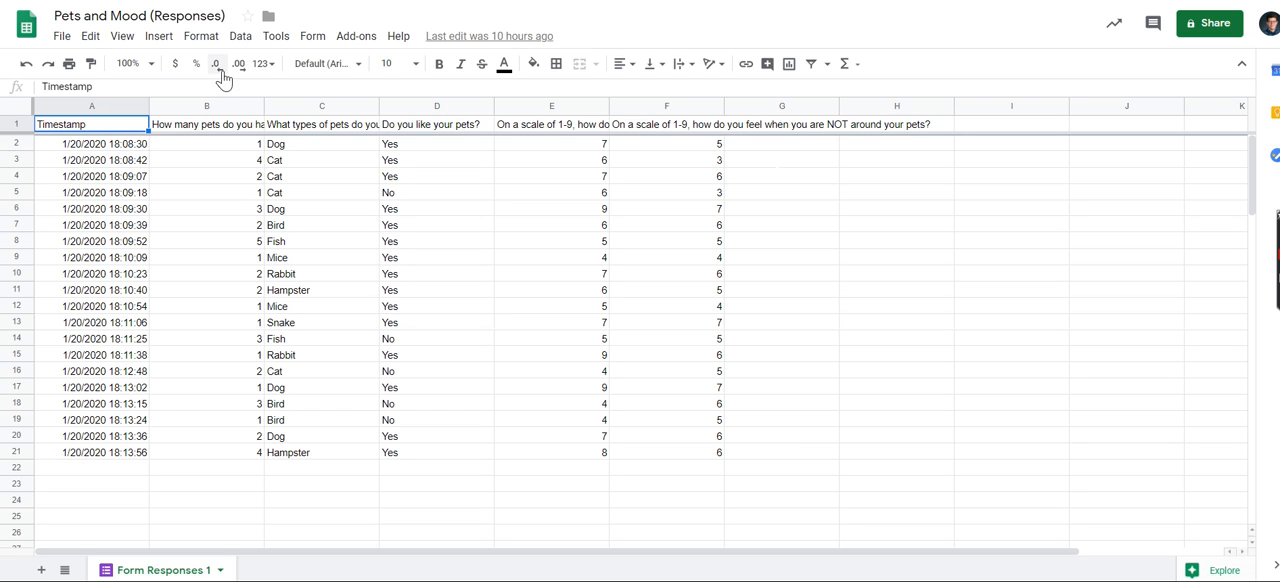
click(211, 130)
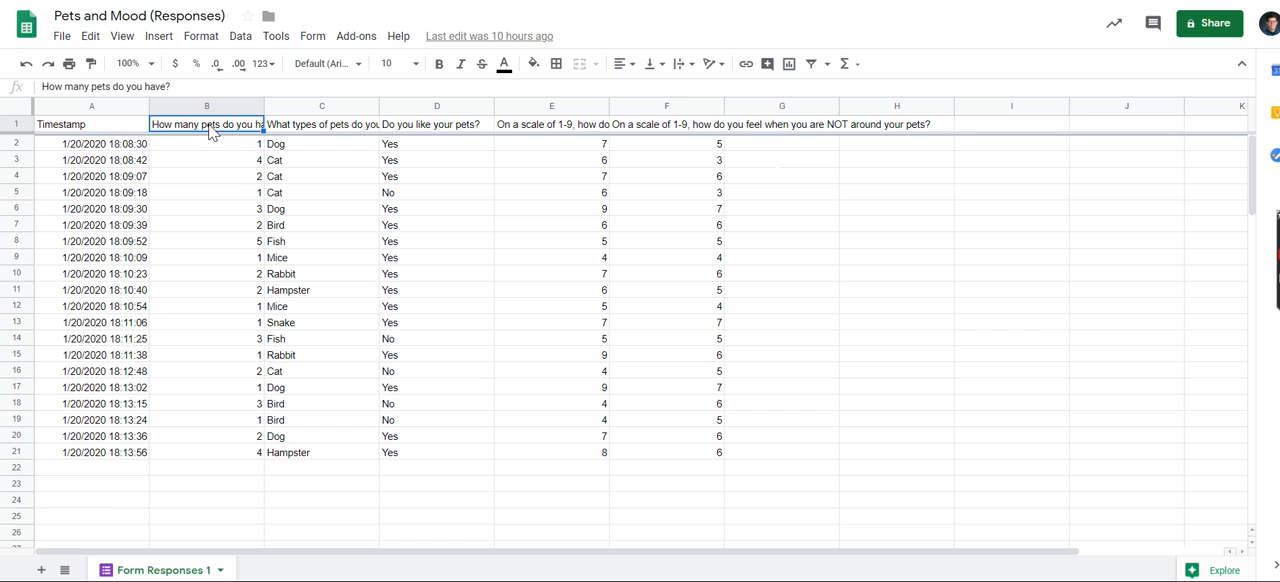
click(354, 127)
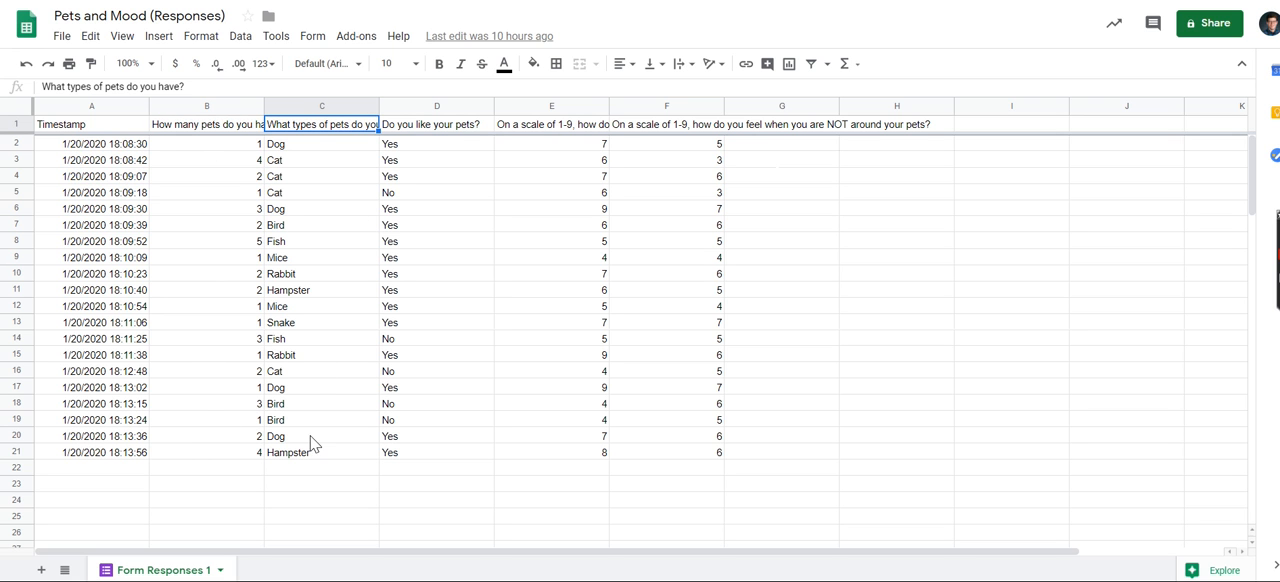
click(446, 127)
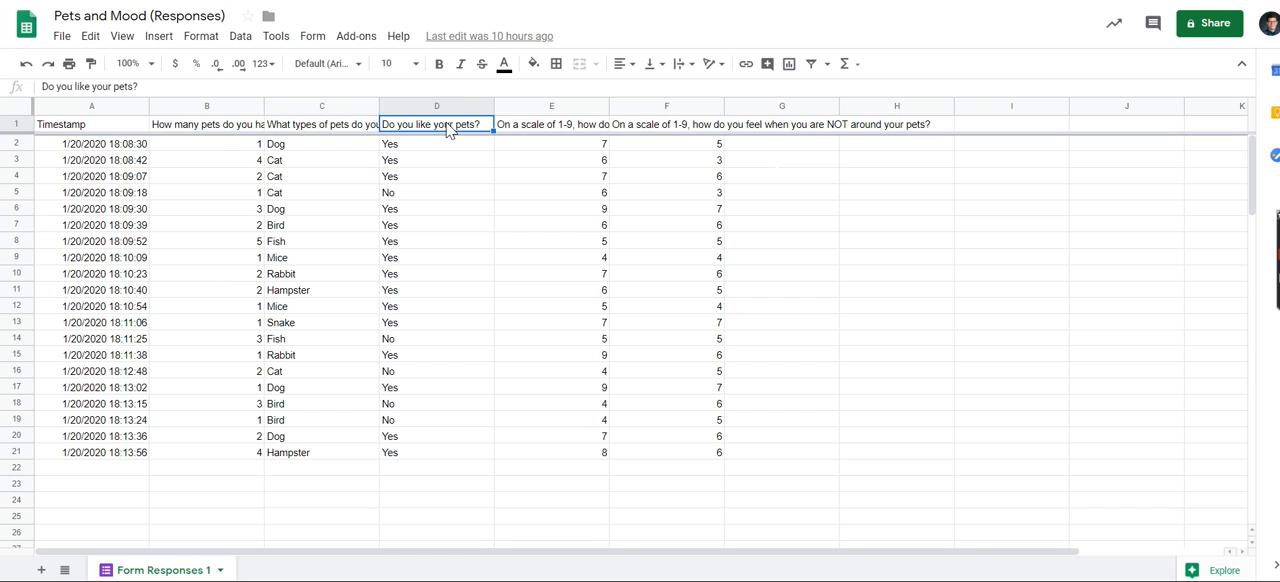
click(543, 130)
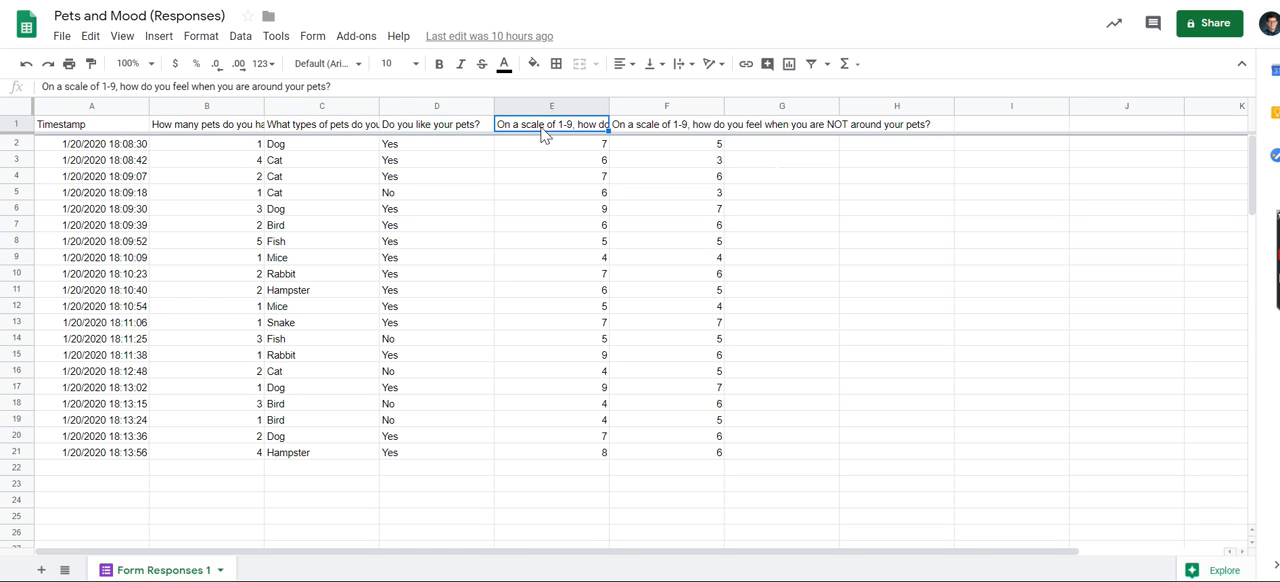
key(Right)
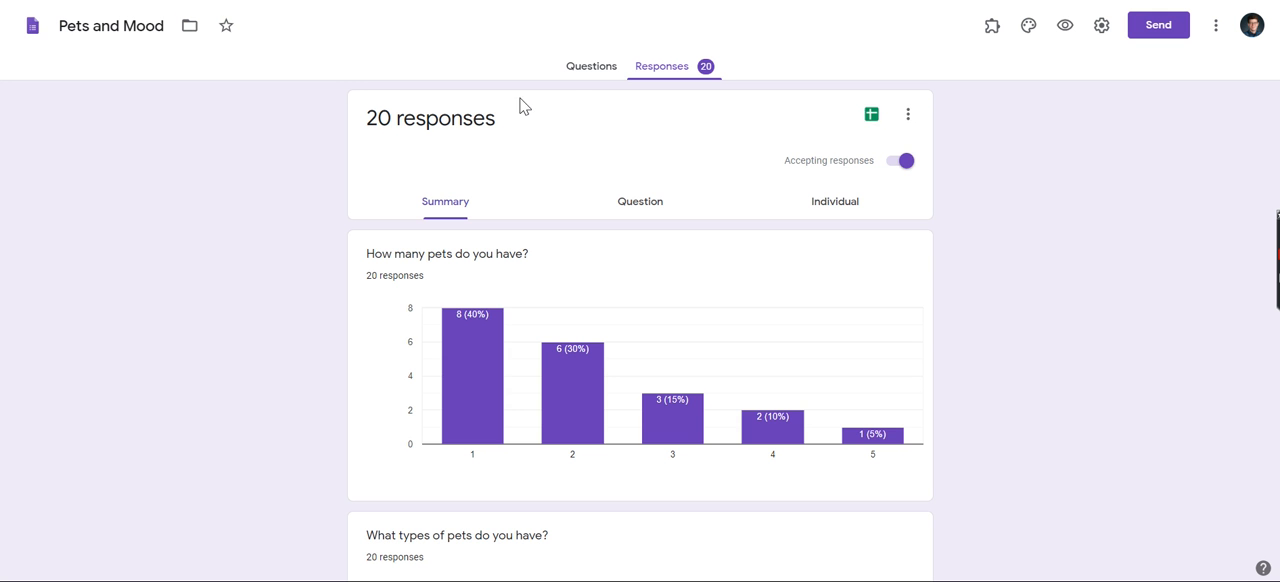
click(576, 72)
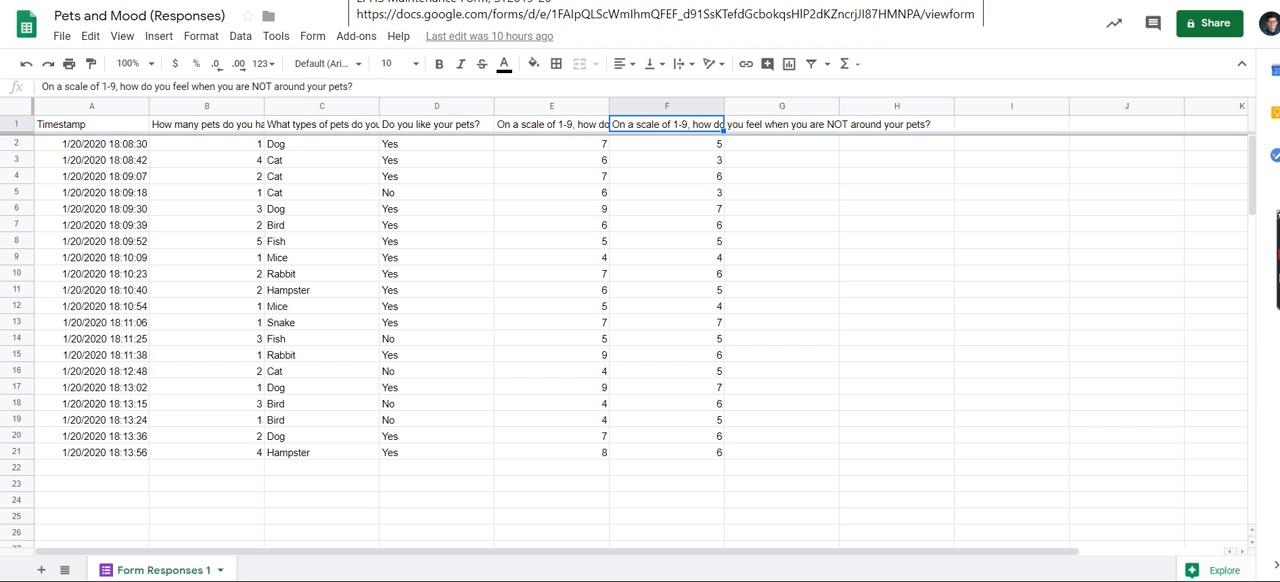
Copy the entire column C with the "What types of pets do you have?" answers from the form responses.
click(323, 104)
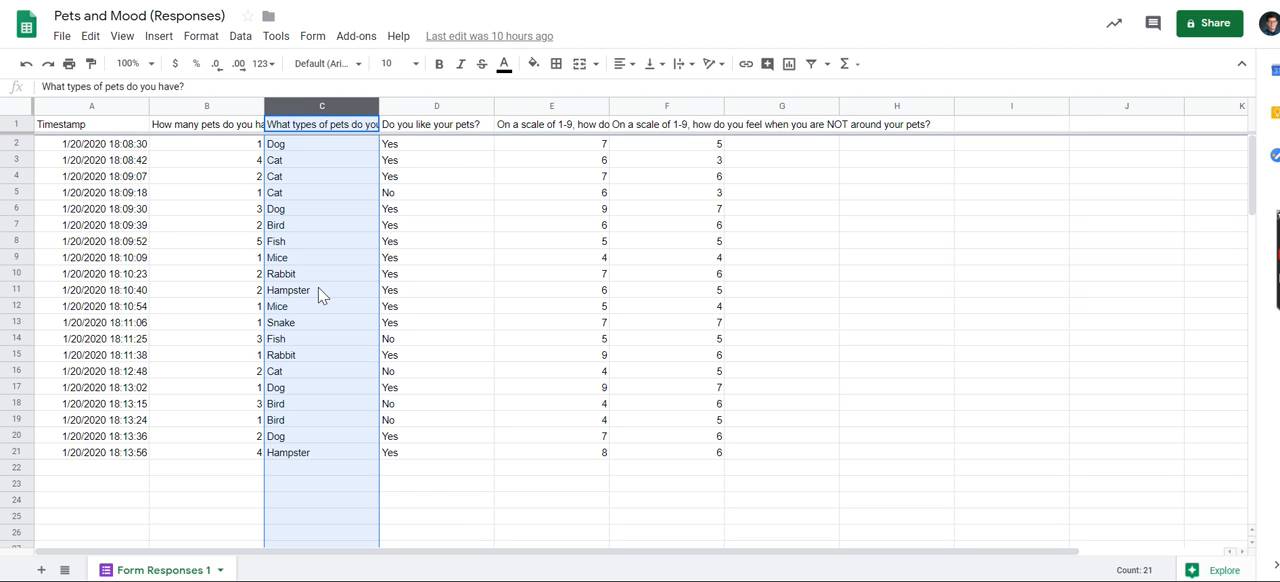
click(449, 243)
click(357, 128)
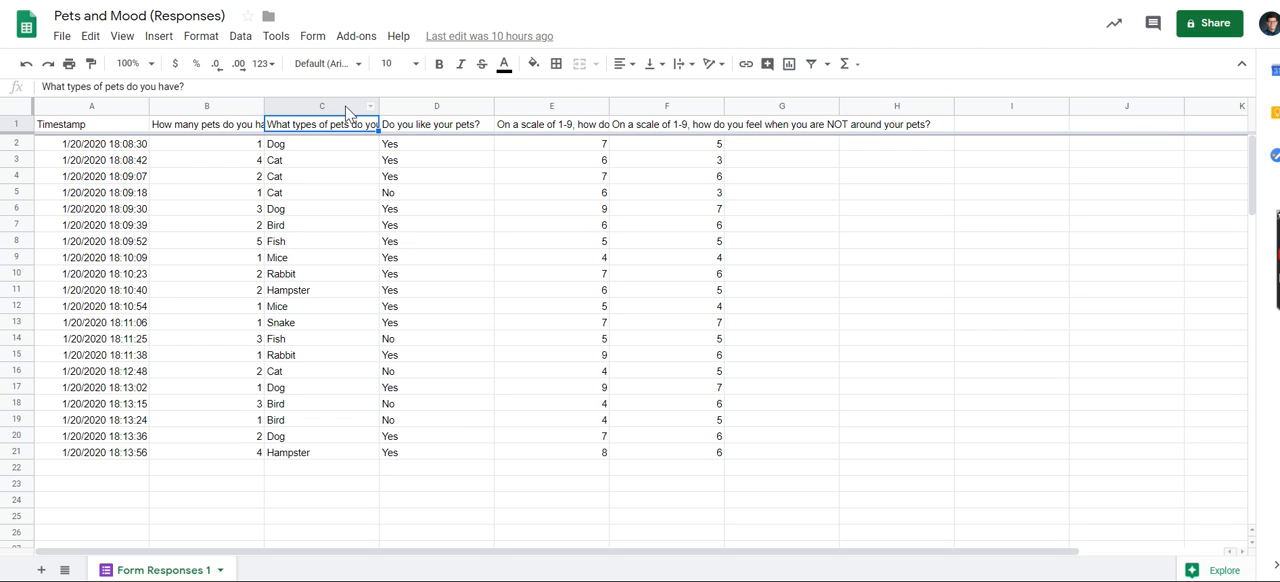
click(347, 108)
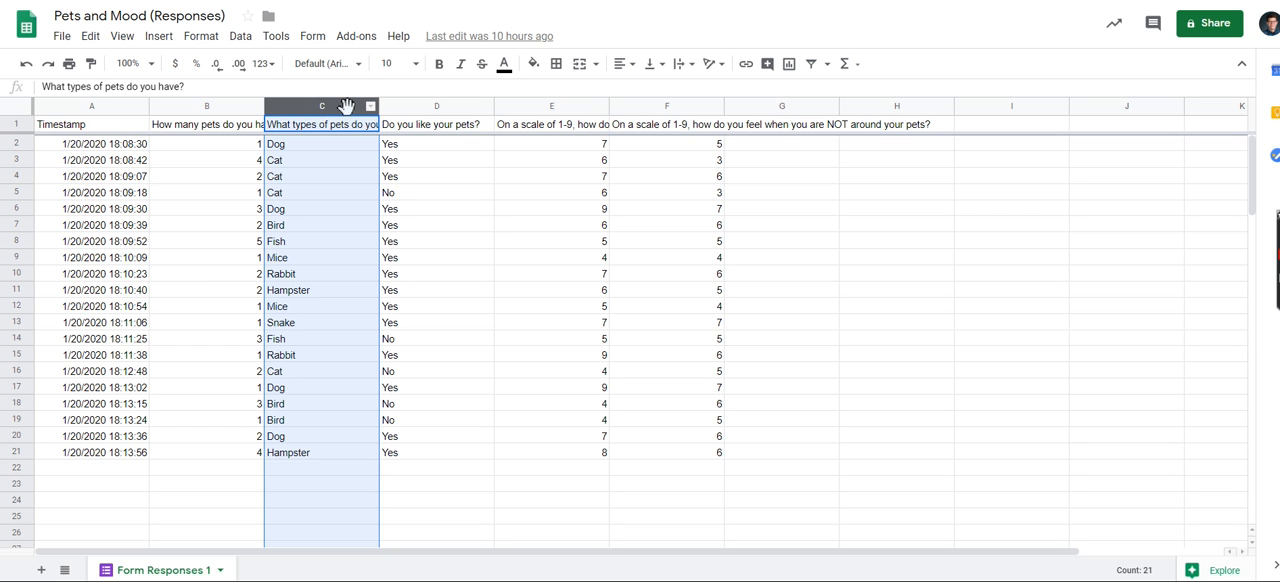
right_click(346, 106)
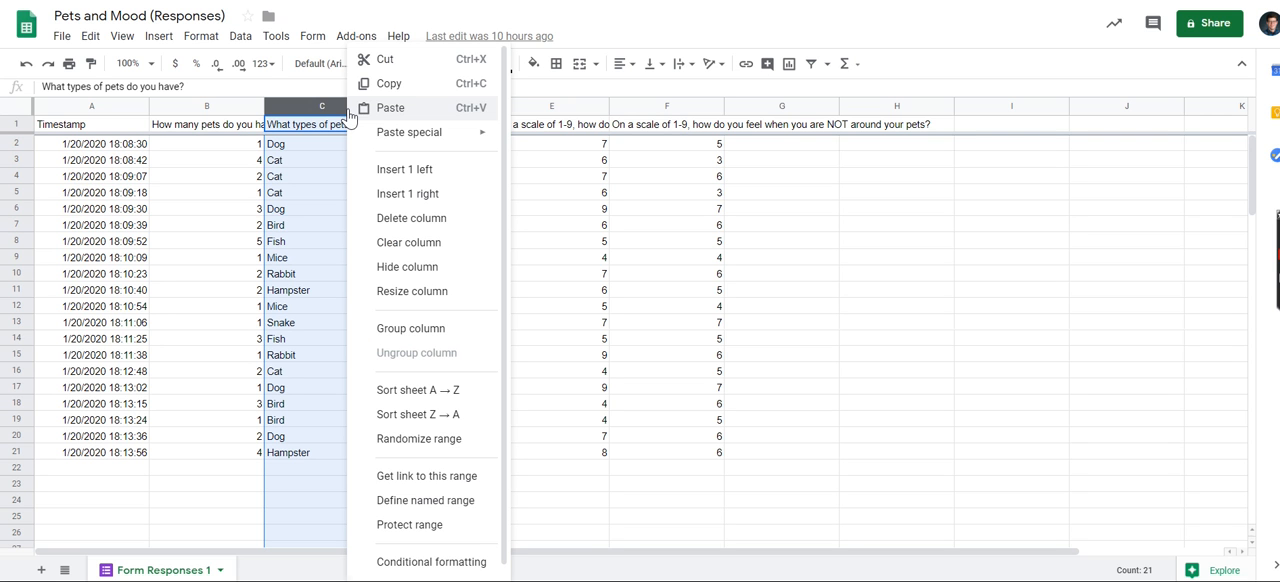
click(381, 86)
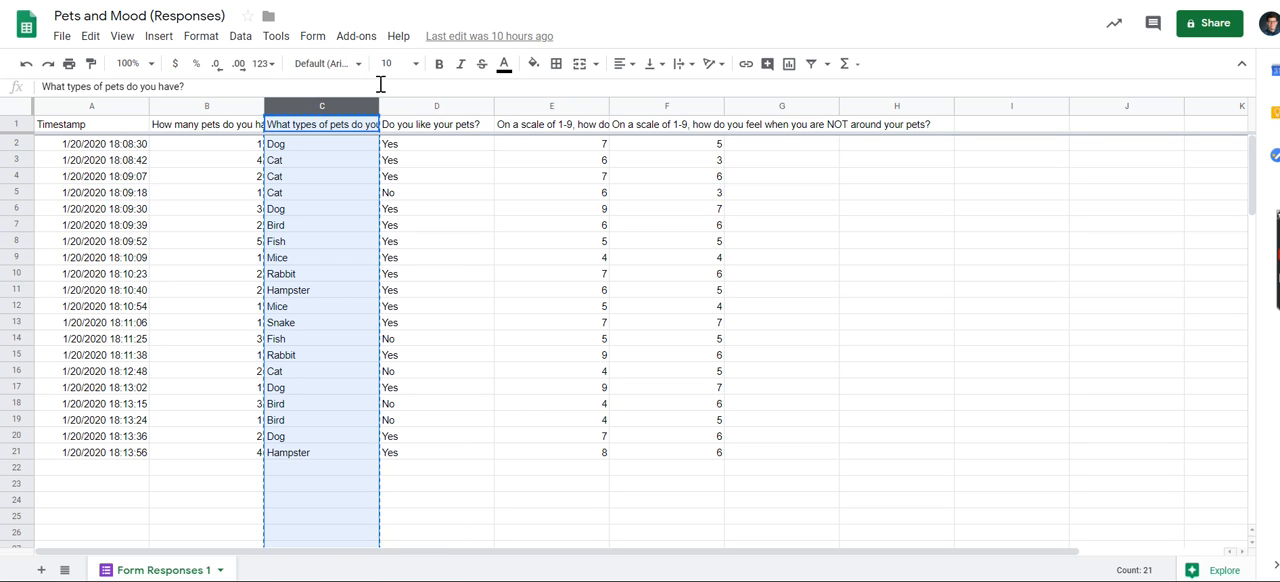
Add a new sheet and name it "Type of Pet vs. Mood when around your Pet".
click(41, 570)
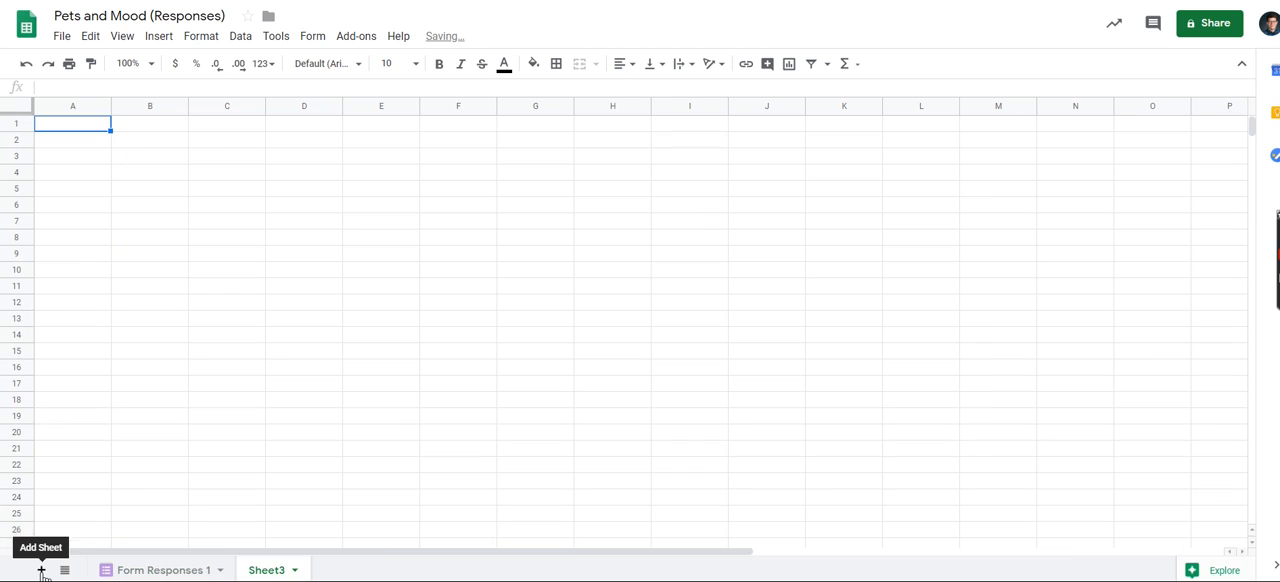
double_click(265, 571)
text(Type of Pet  vs.)
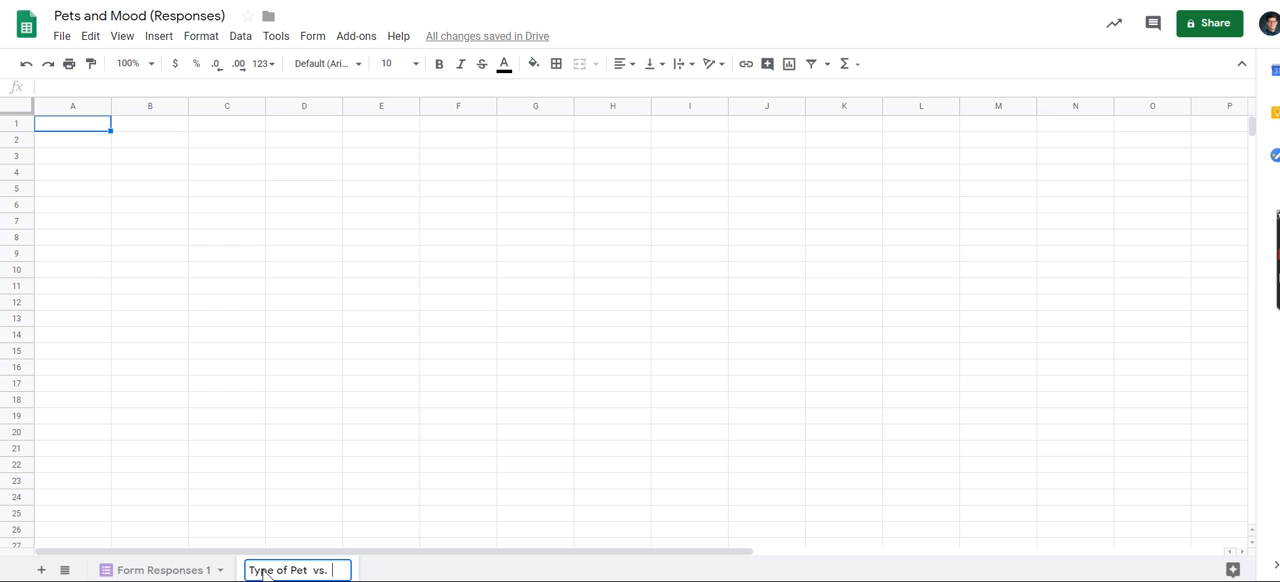
text(  Mood w)
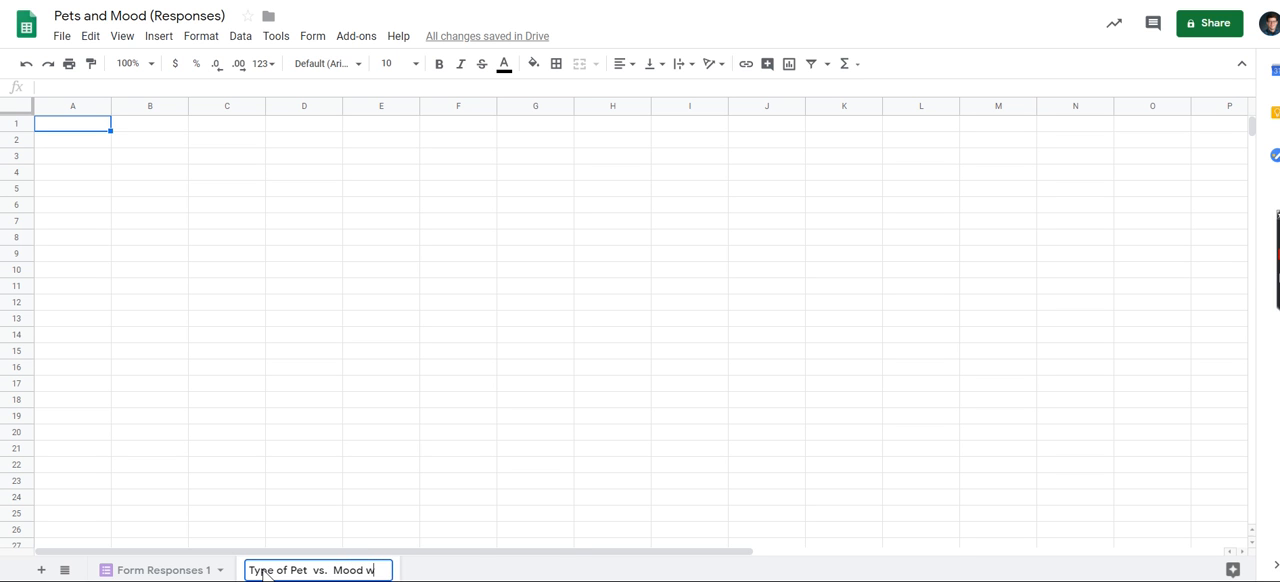
text(hen around your Pet)
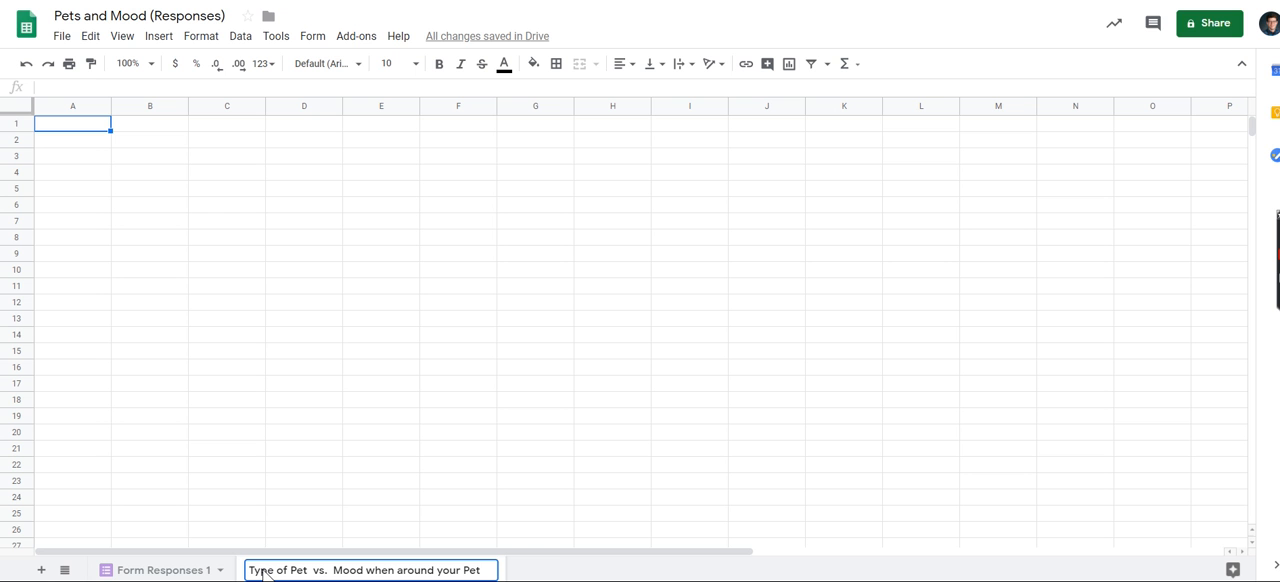
click(155, 175)
Paste the copied pet-type column into the new sheet starting at cell A1.
click(163, 571)
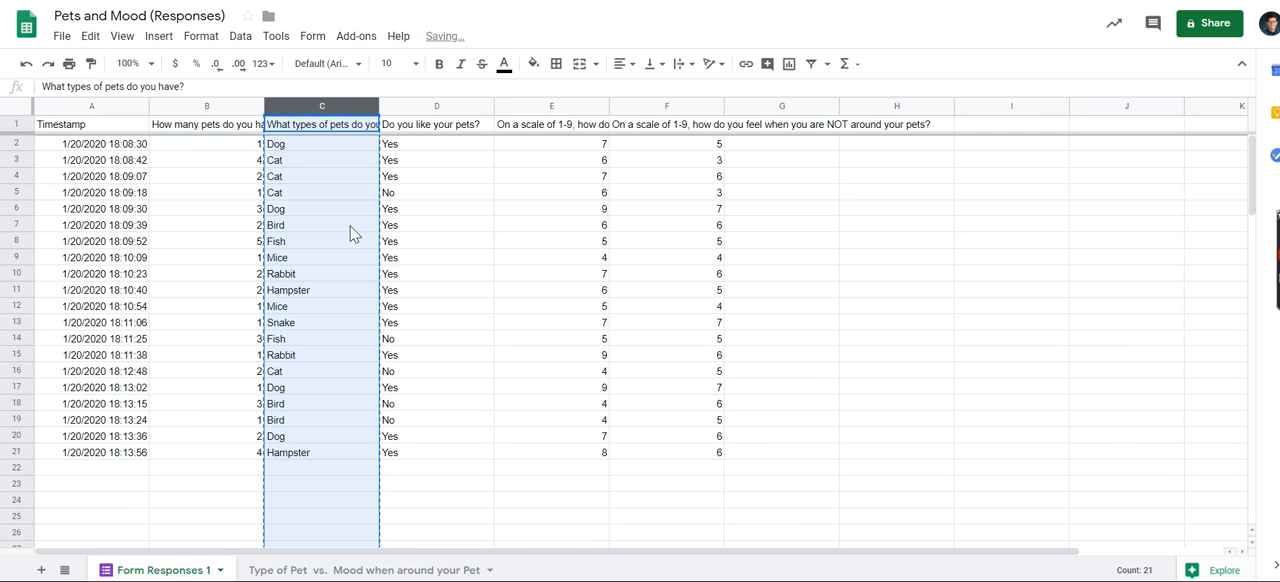
click(335, 570)
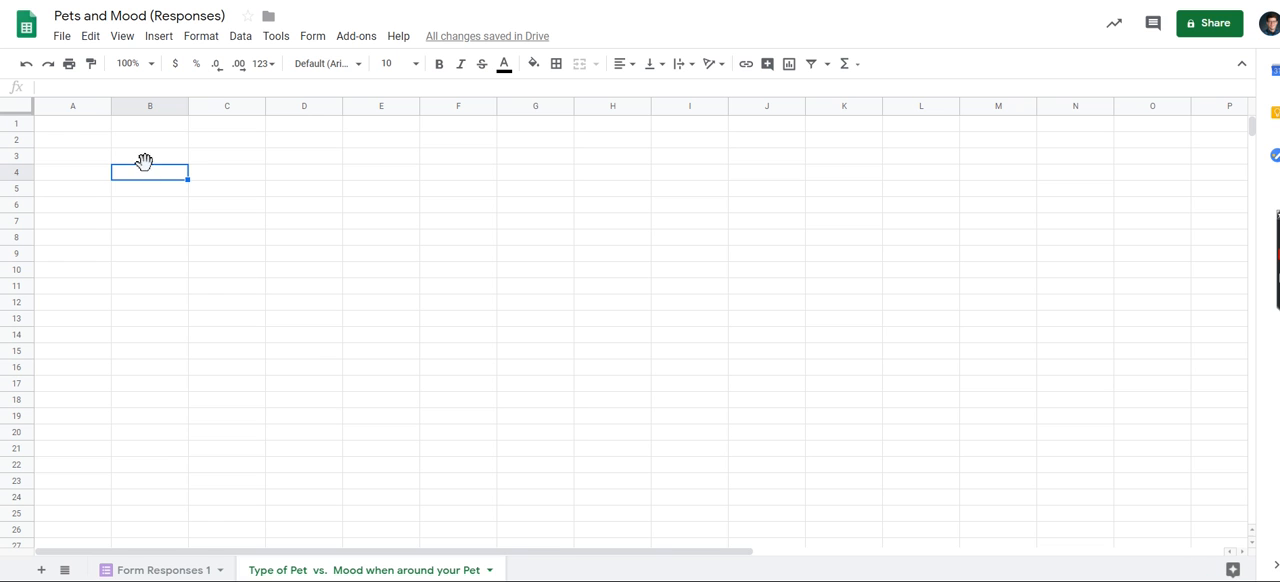
click(84, 129)
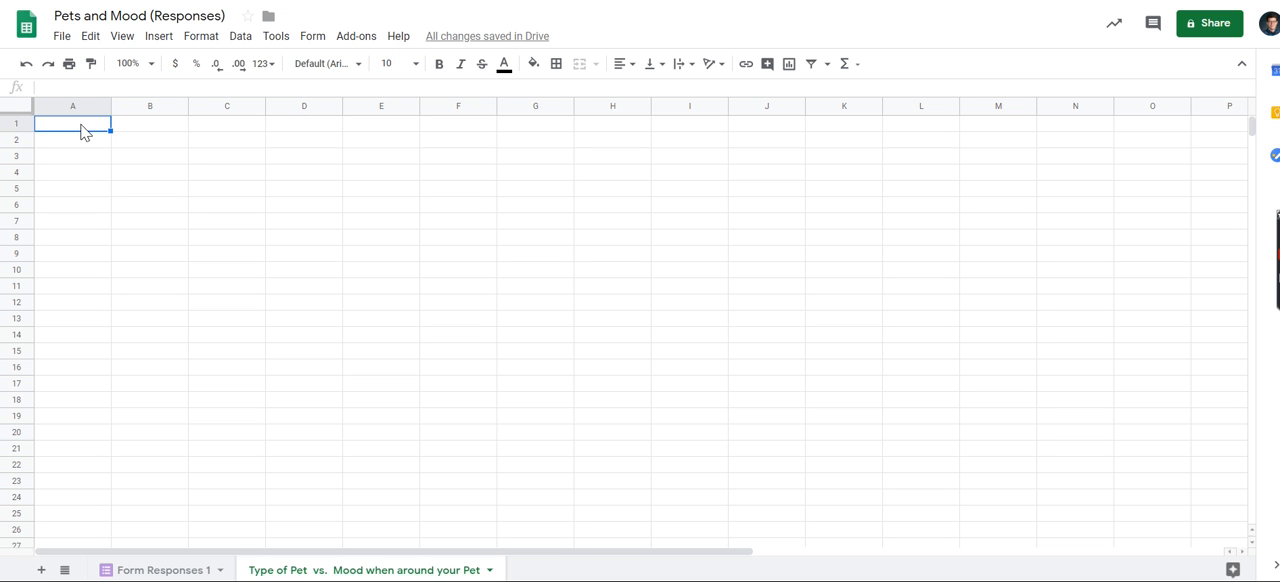
right_click(84, 129)
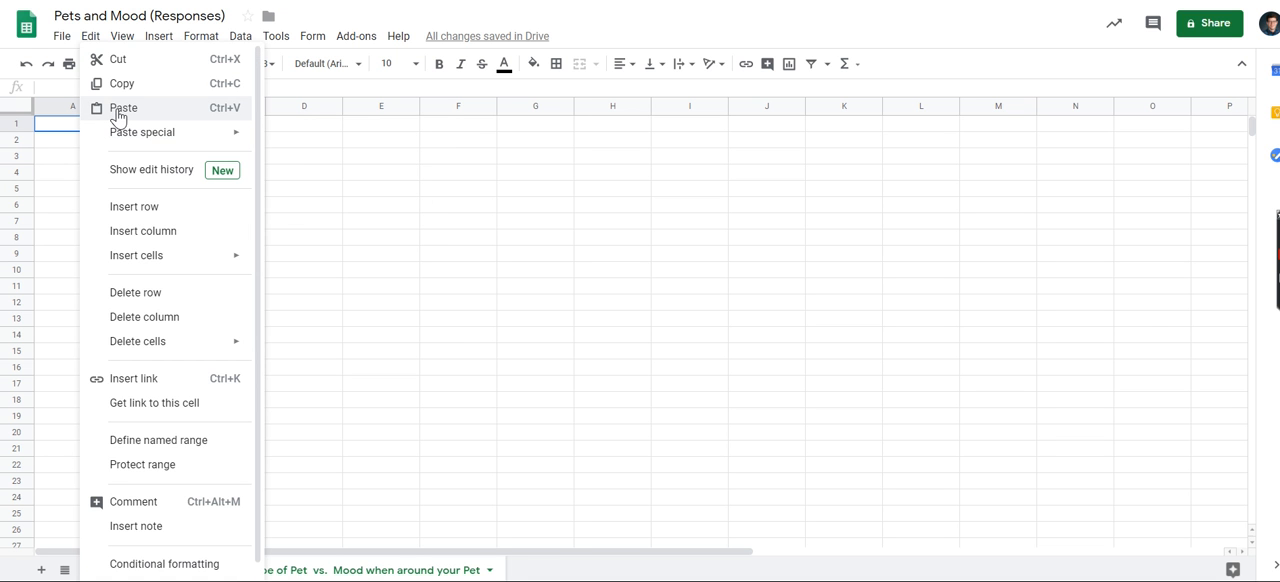
click(118, 110)
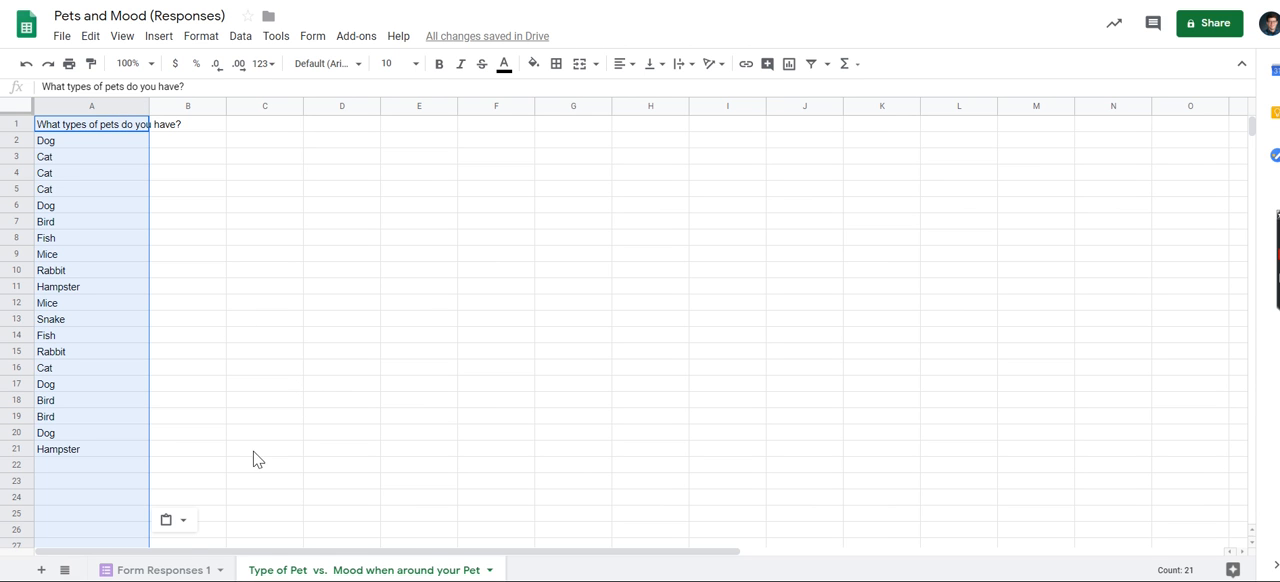
Copy the entire column E with the 1-9 mood ratings when around pets from Form Responses 1.
click(163, 570)
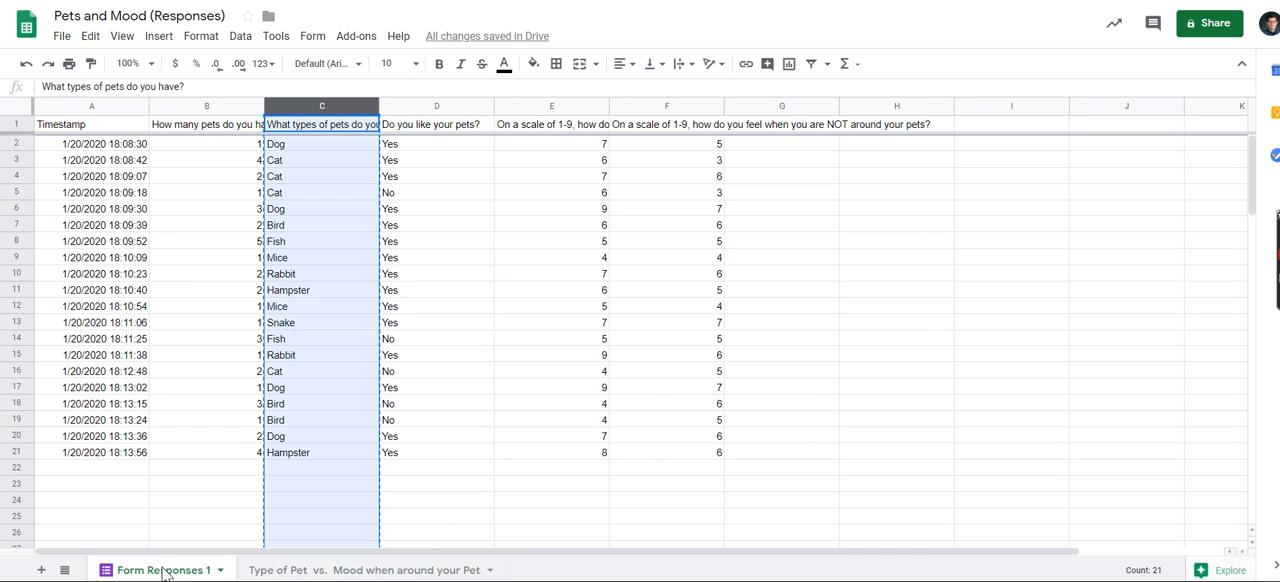
click(562, 127)
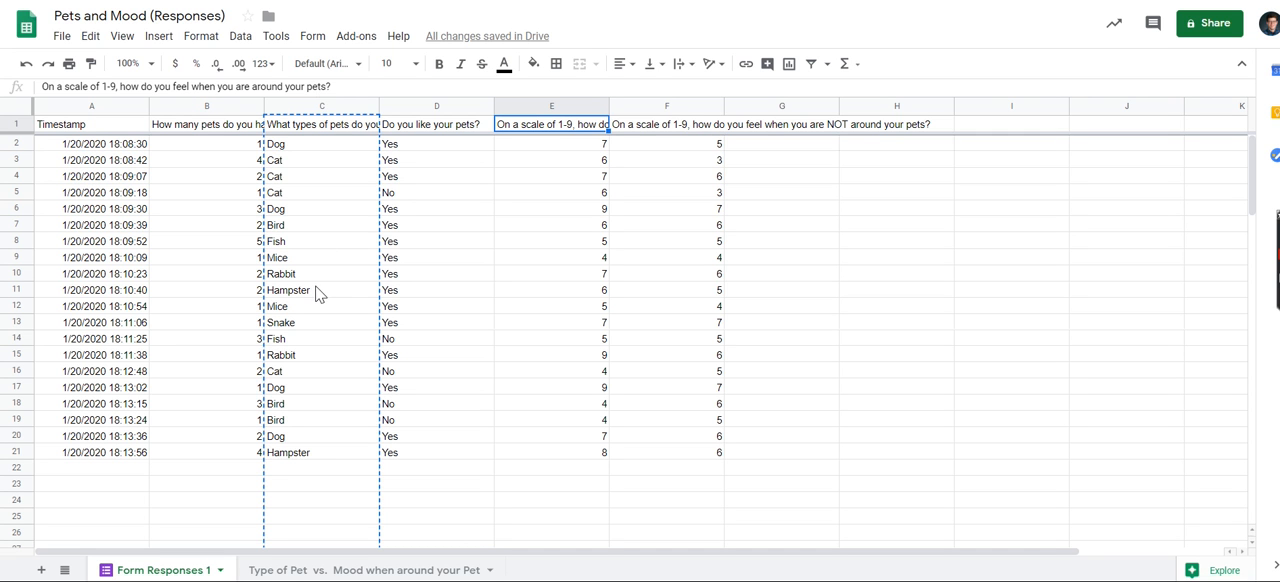
click(561, 106)
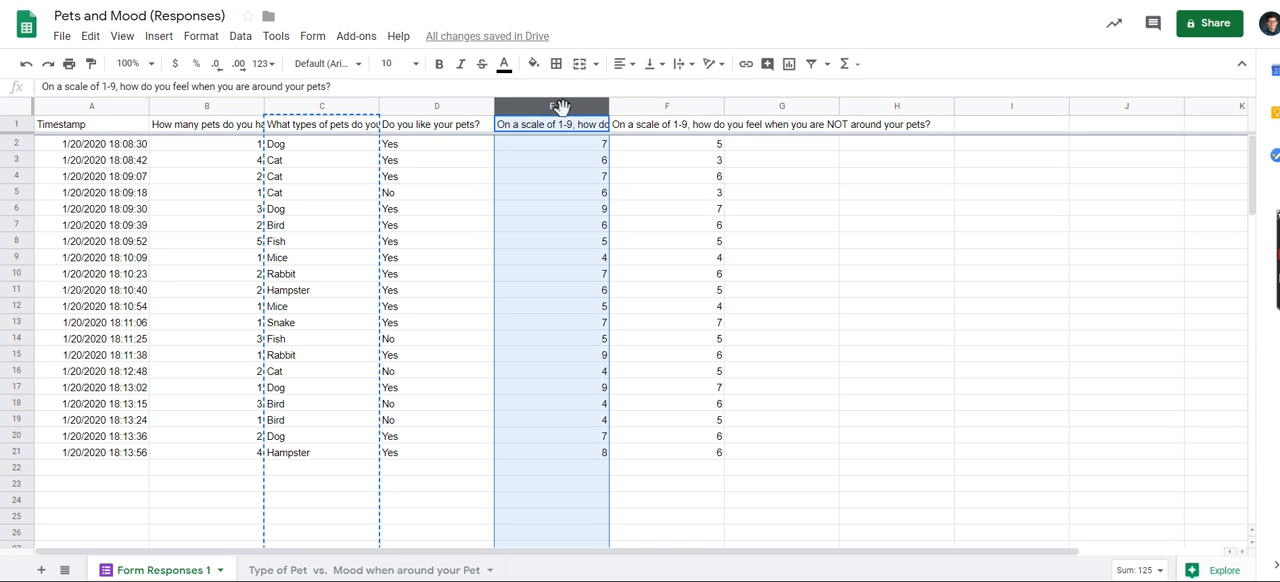
right_click(561, 106)
click(604, 83)
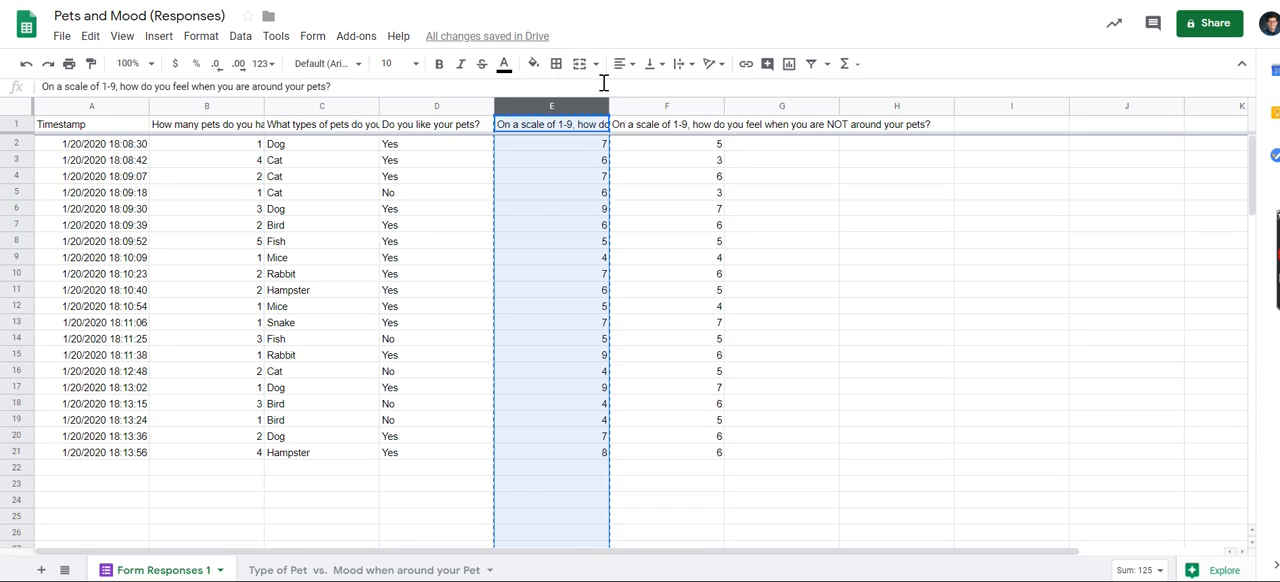
Paste the copied mood ratings into the "Type of Pet vs. Mood when around your Pet" sheet starting at cell B1.
click(295, 572)
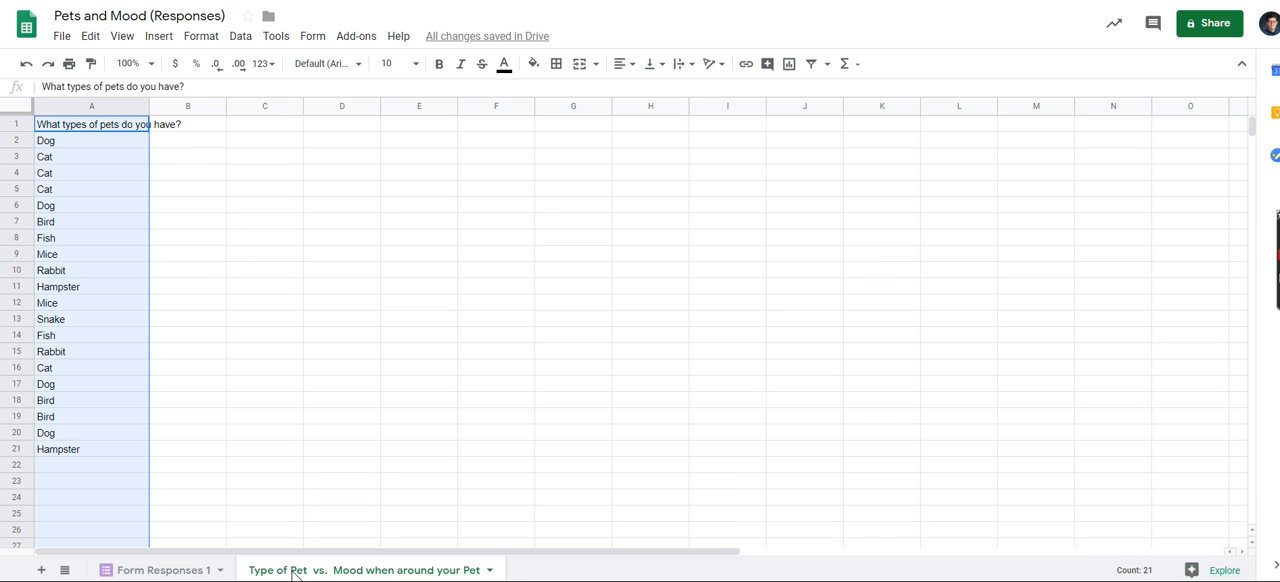
click(206, 137)
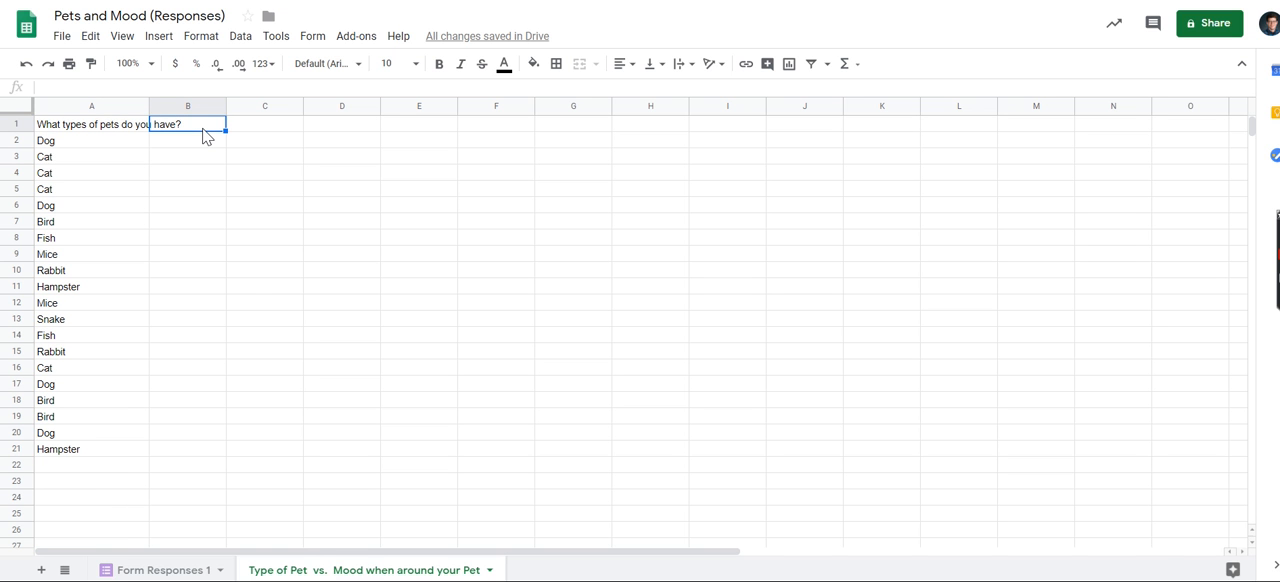
right_click(206, 135)
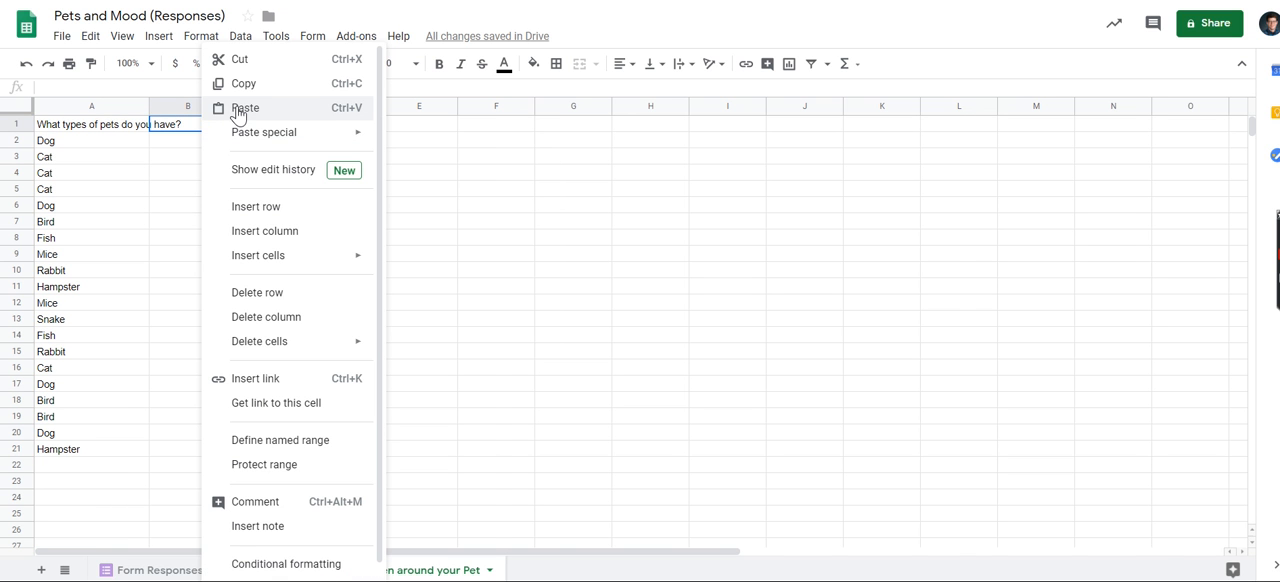
click(240, 108)
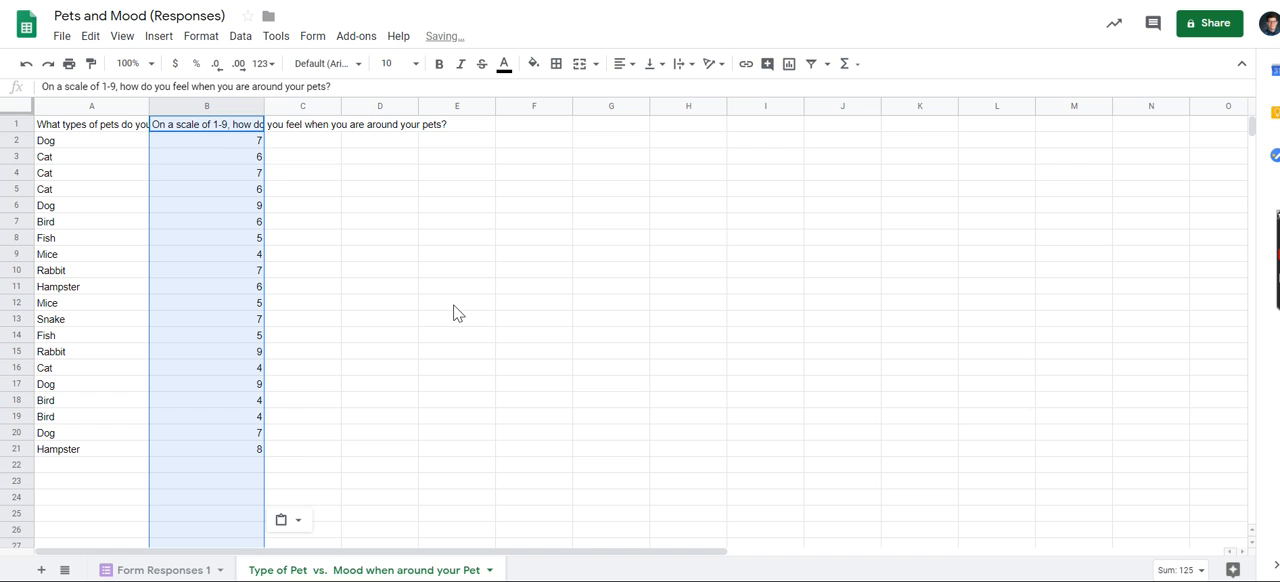
click(484, 338)
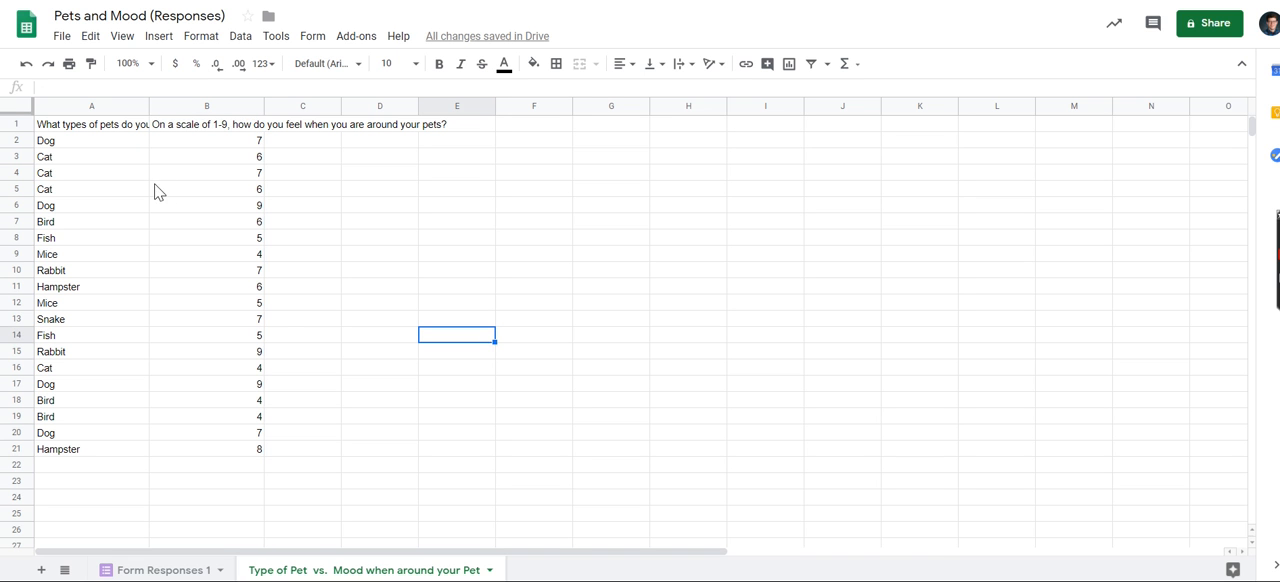
Check the two pasted column headers and select the pet-type answers in cells A2 to A21.
click(121, 131)
key(Right)
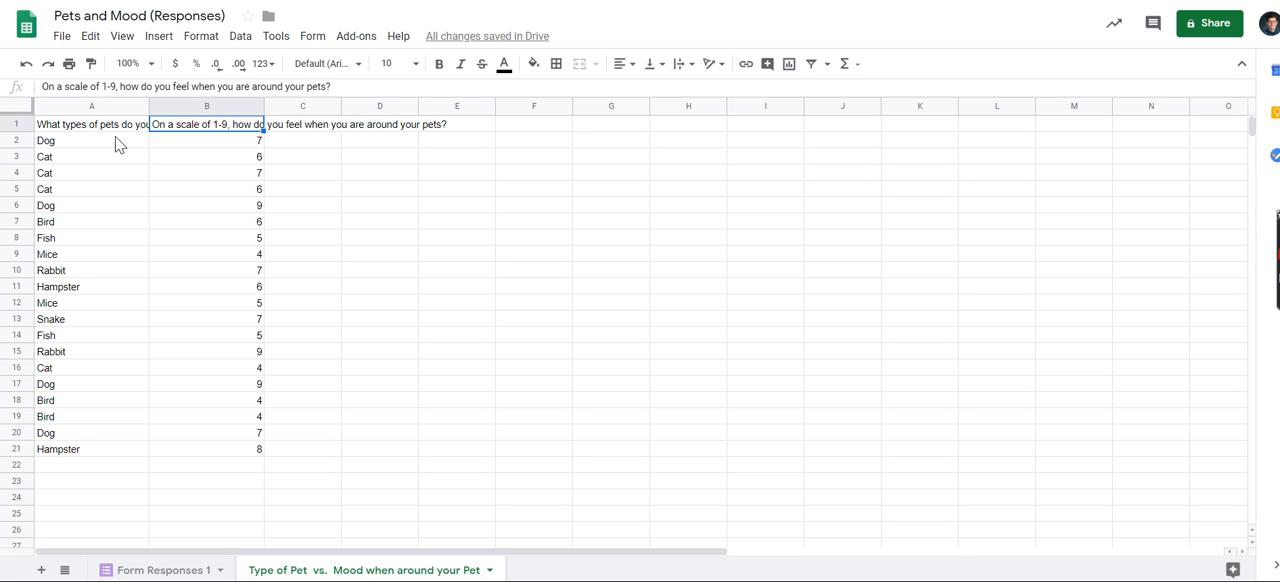
drag(117, 140, 88, 460)
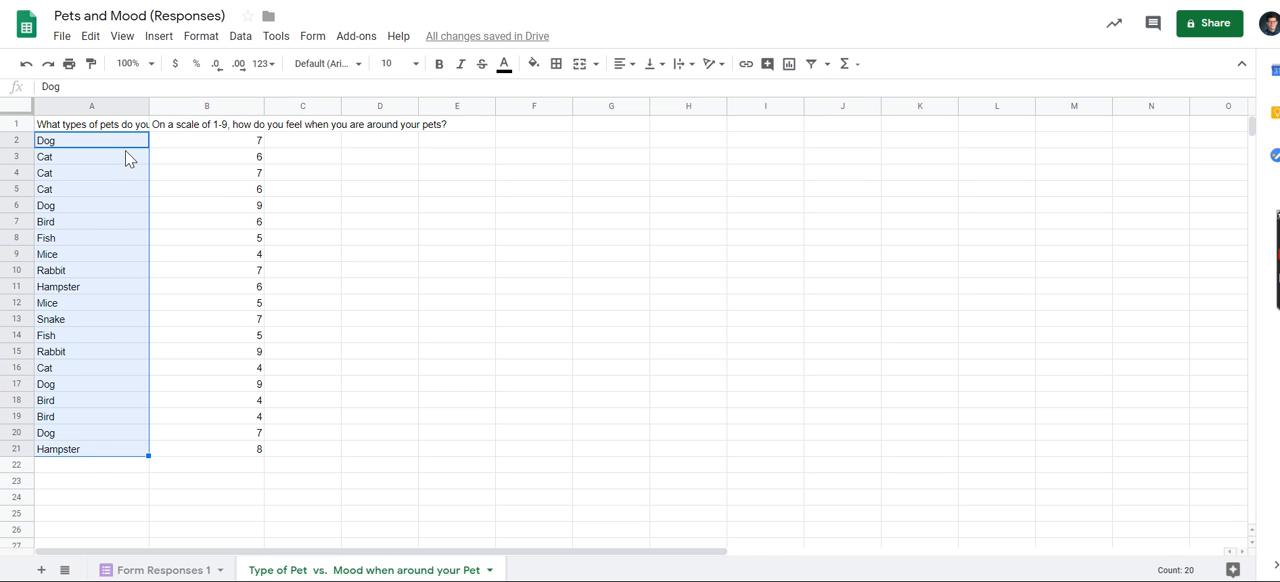